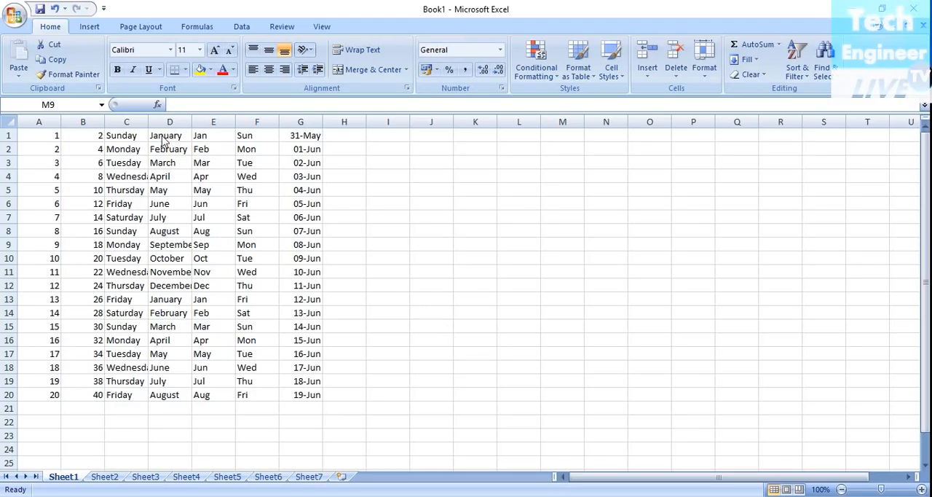
- Set the width of column C, which holds the weekday names, to 10
left_click(126, 177)
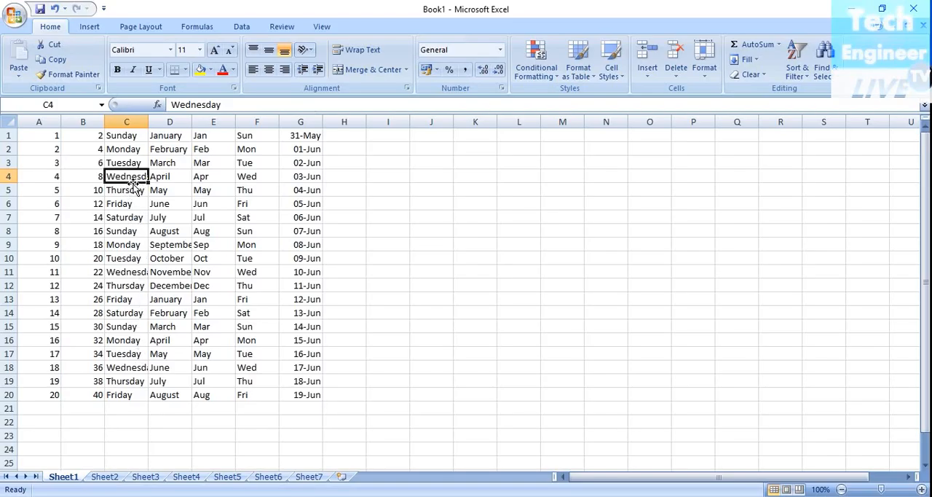
left_click(126, 272)
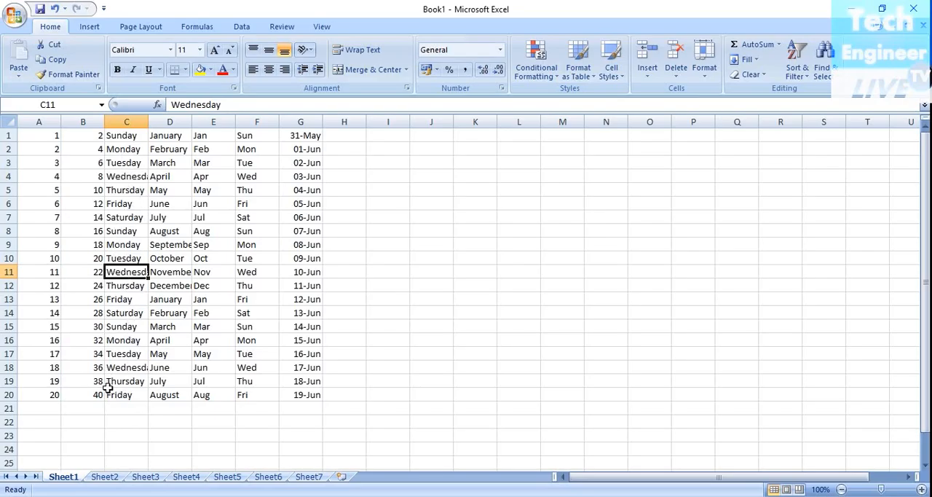
left_click(121, 178)
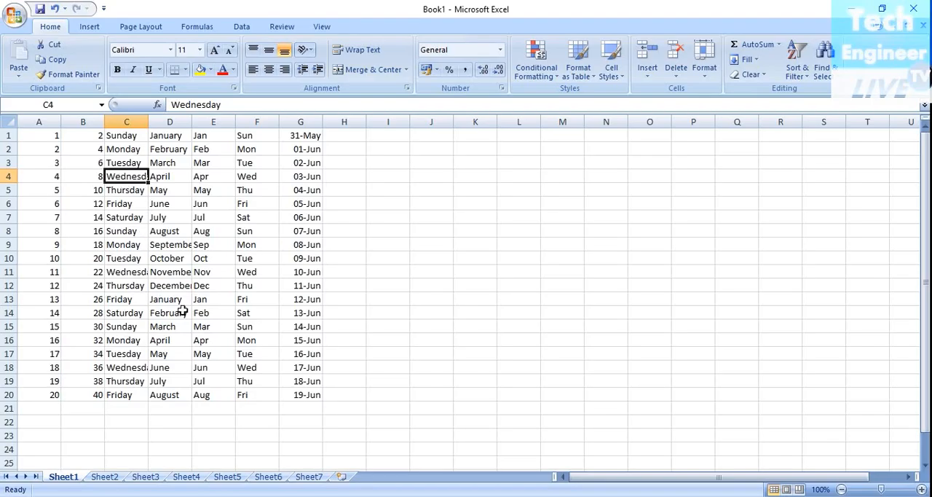
right_click(132, 178)
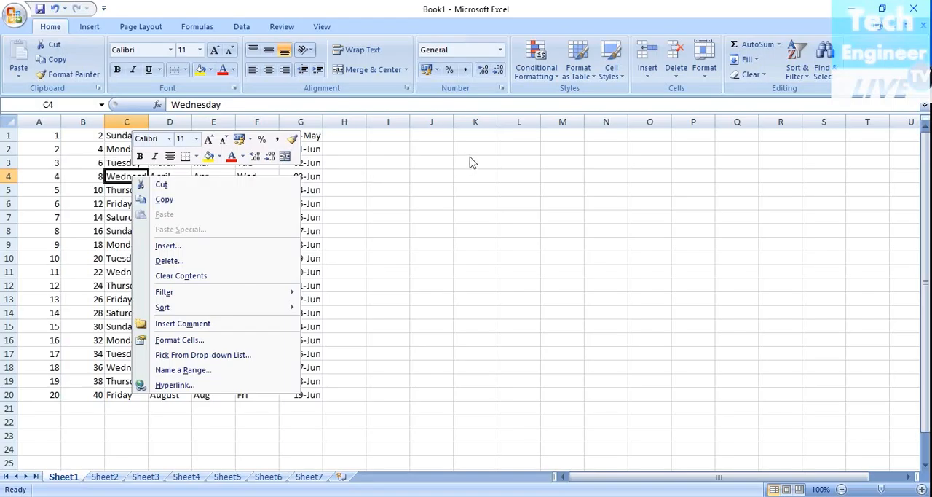
key("Escape")
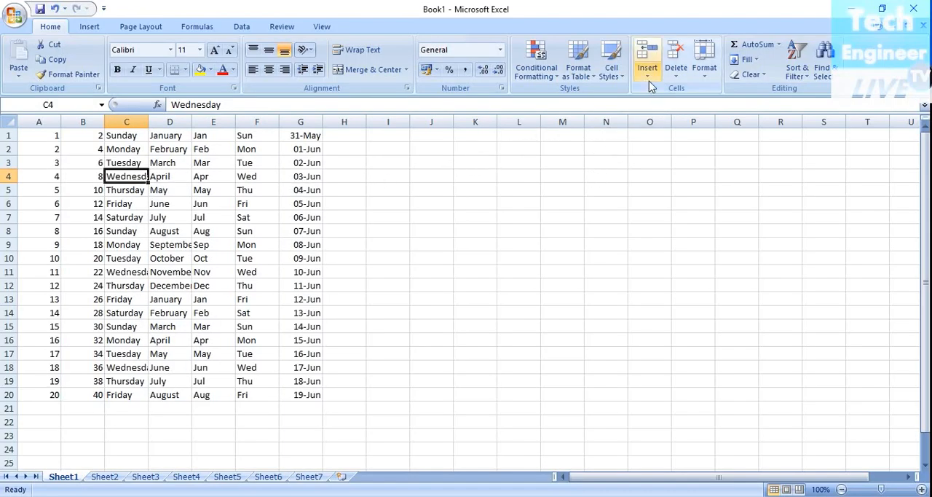
left_click(704, 69)
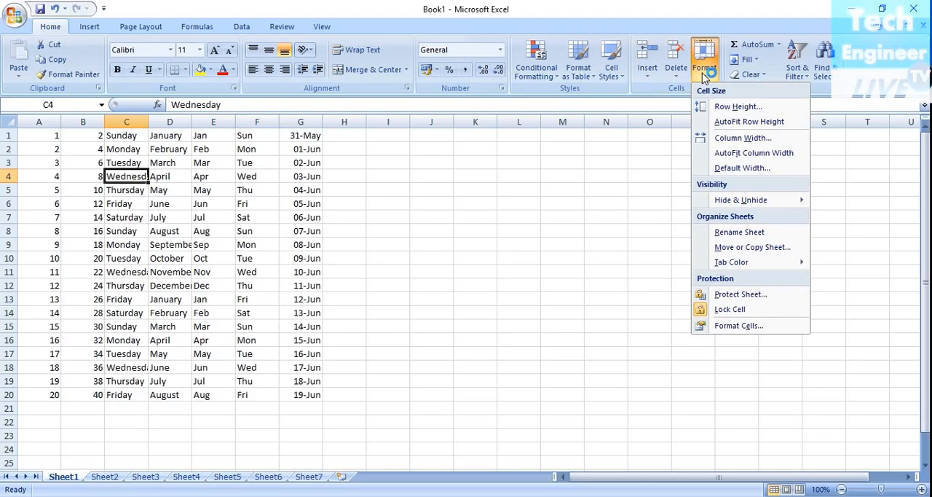
left_click(727, 140)
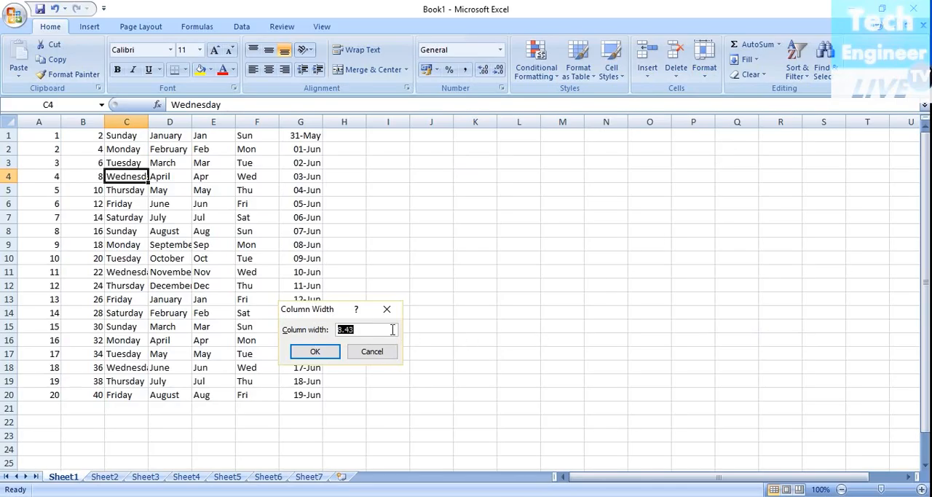
double_click(370, 329)
key("BackSpace")
type("10")
left_click(329, 351)
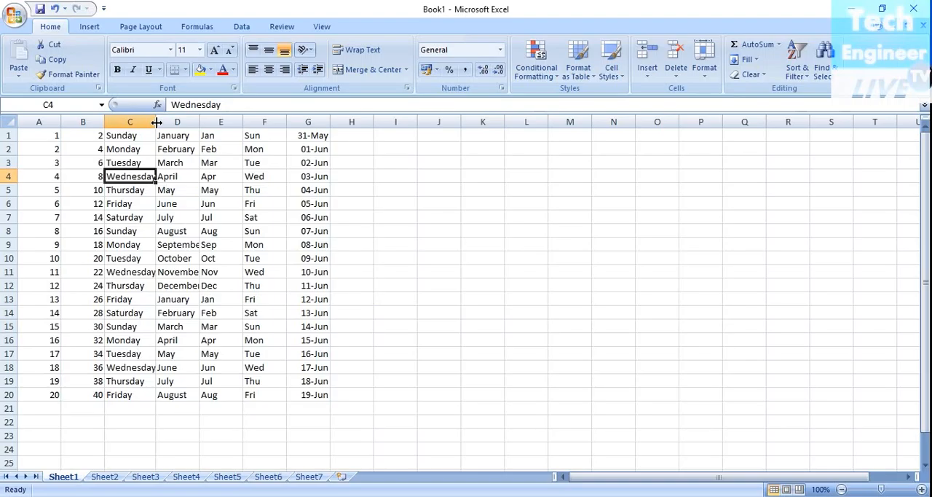
- Widen column C slightly and widen column D until the full month names fit
left_click_drag(155, 121, 160, 122)
left_click(590, 316)
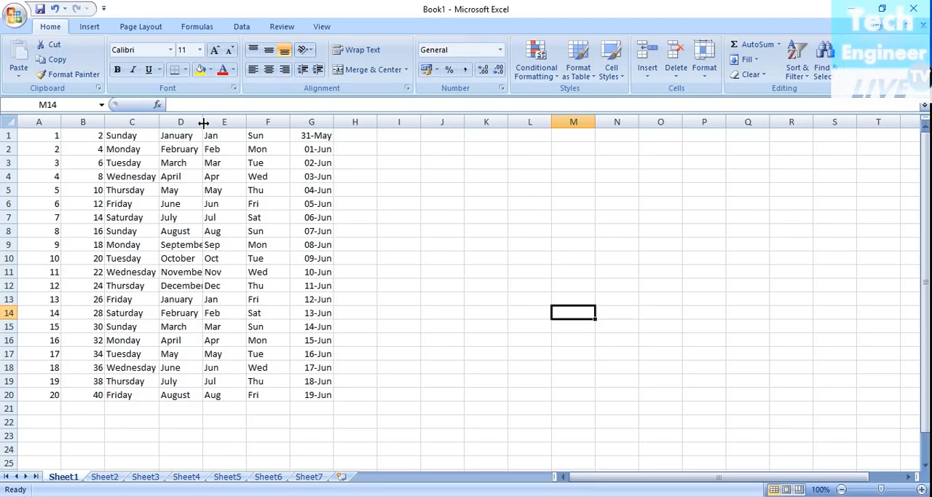
left_click_drag(202, 122, 211, 122)
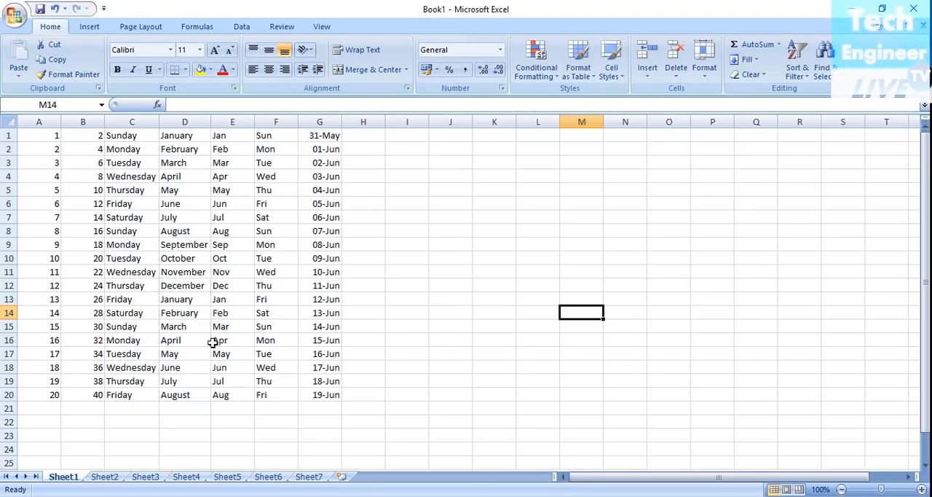
left_click(542, 365)
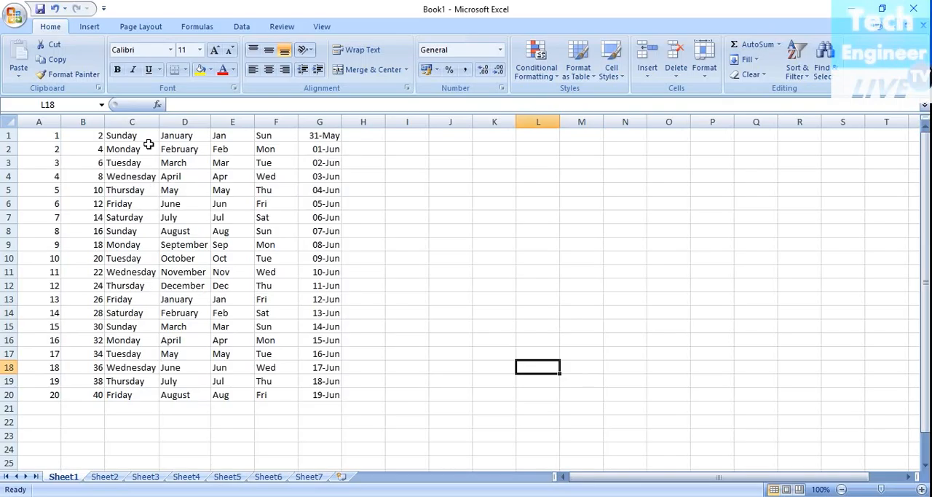
- Widen column C well beyond its text and AutoFit its width to the longest weekday name
left_click_drag(160, 123, 184, 125)
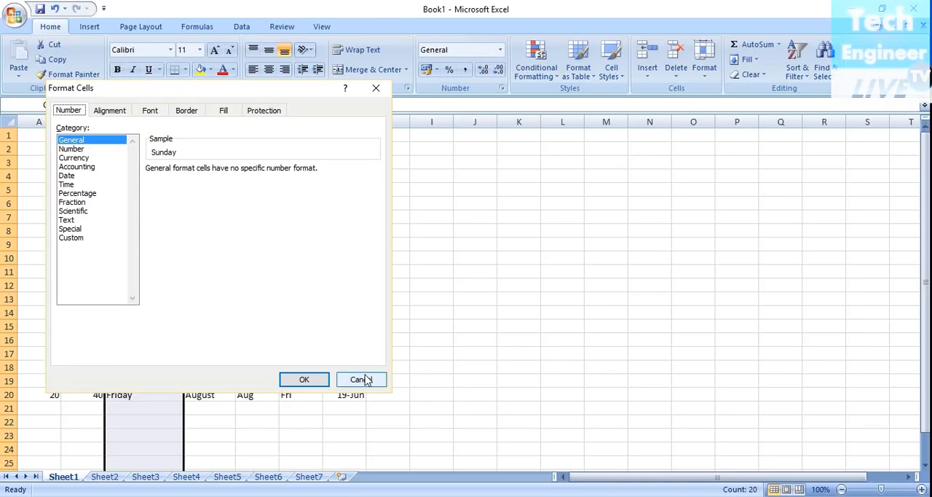
left_click(362, 379)
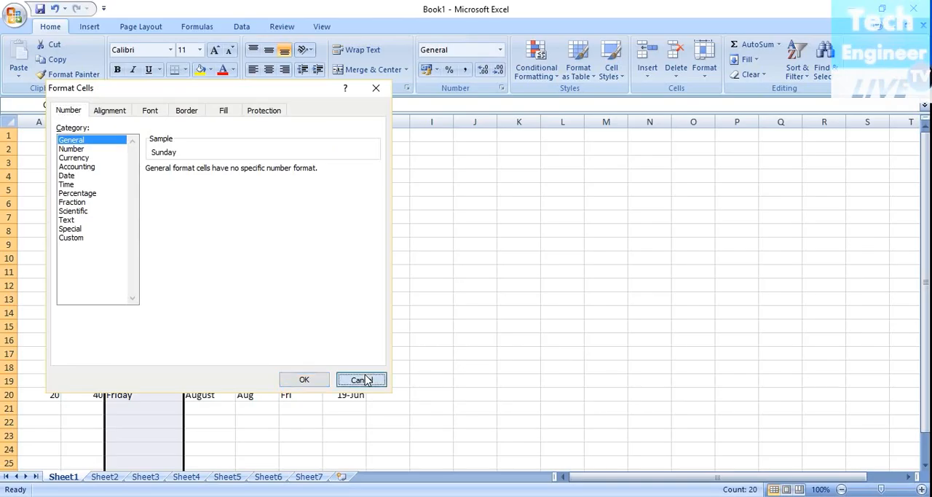
right_click(161, 125)
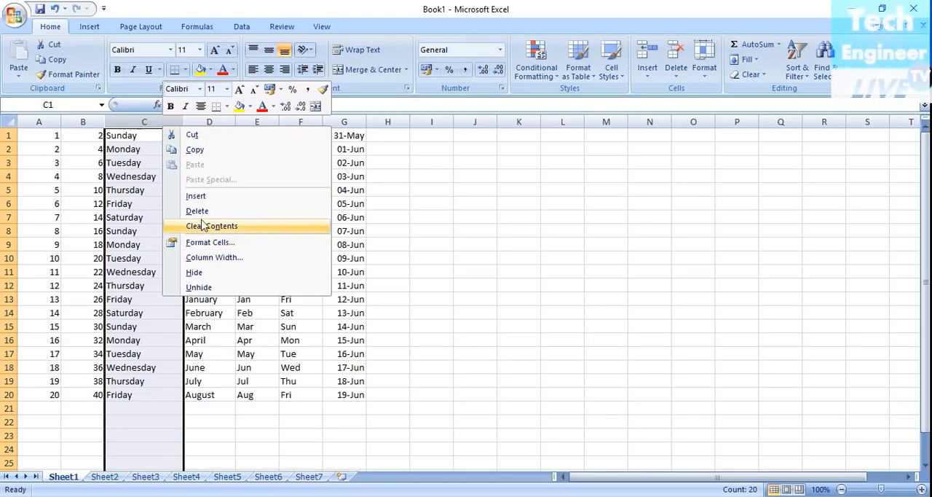
left_click(517, 219)
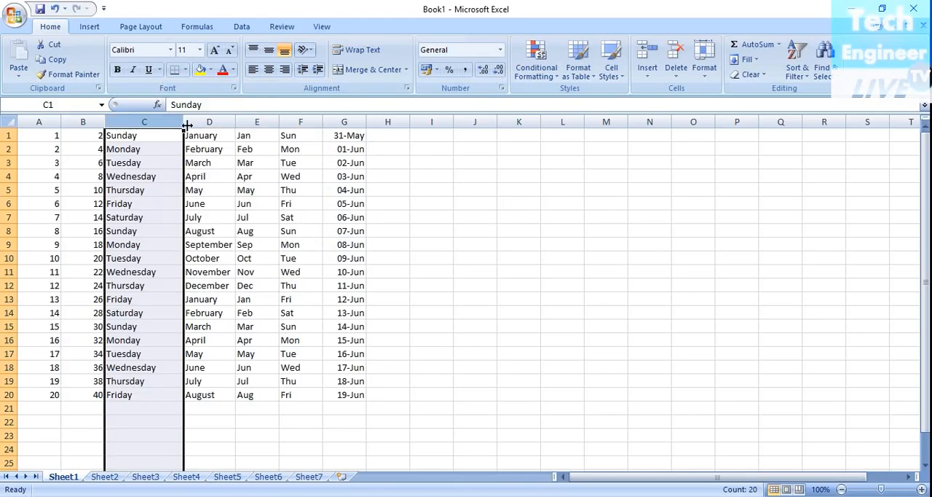
left_click(705, 73)
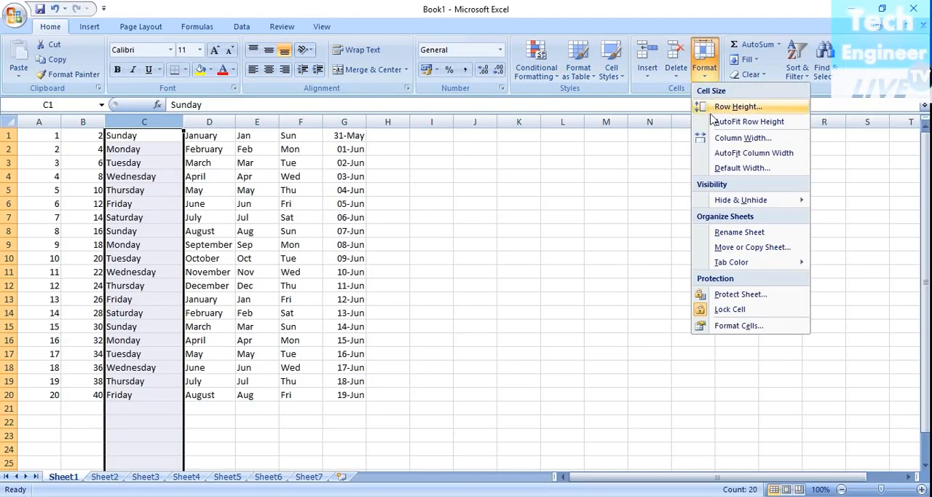
left_click(719, 152)
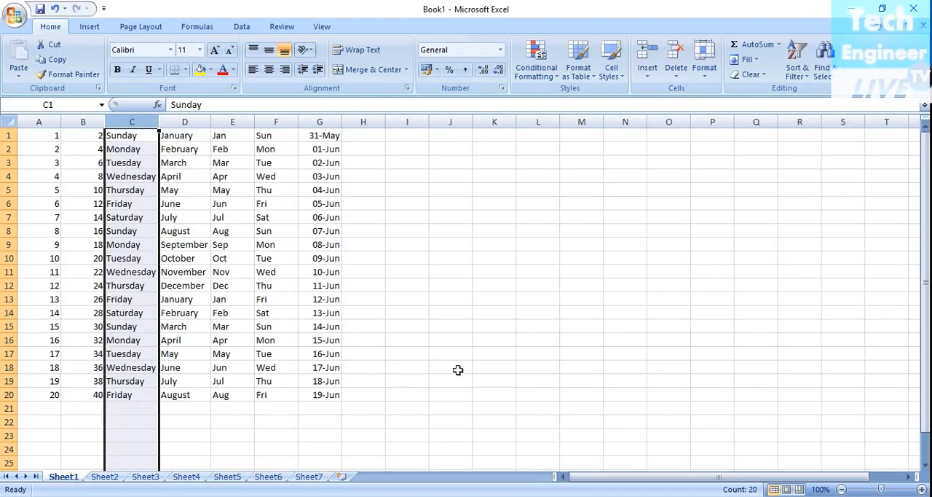
left_click(455, 368)
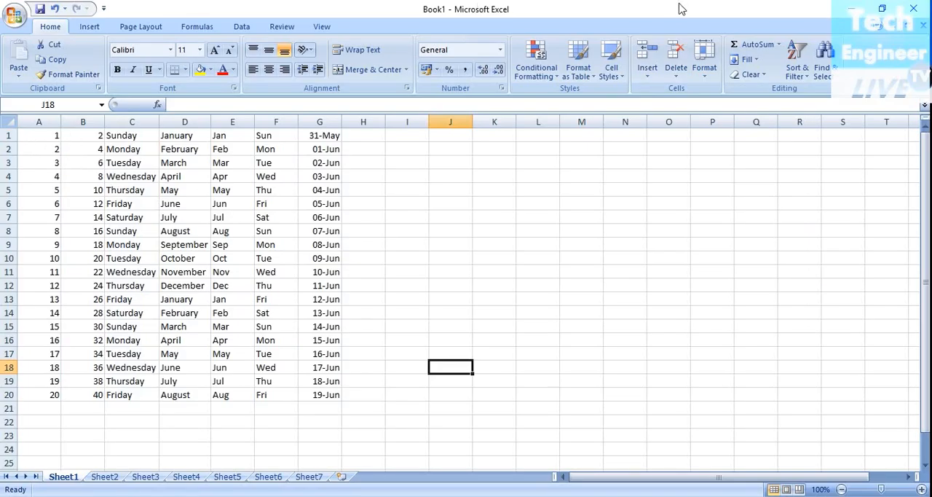
- Increase the heights of rows 1 and 18 slightly by resizing them manually
mouse_move(9, 142)
left_mouse_down()
mouse_move(5, 188)
mouse_move(11, 143)
left_mouse_up()
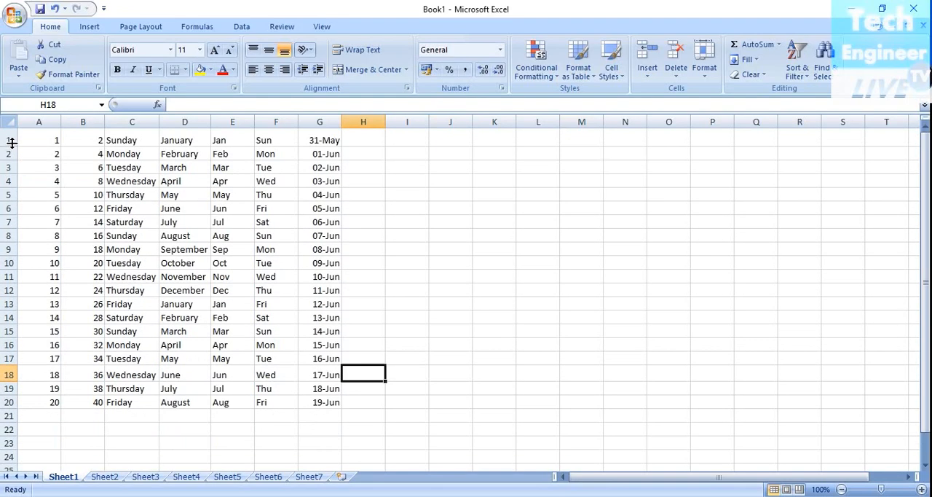
left_click(679, 368)
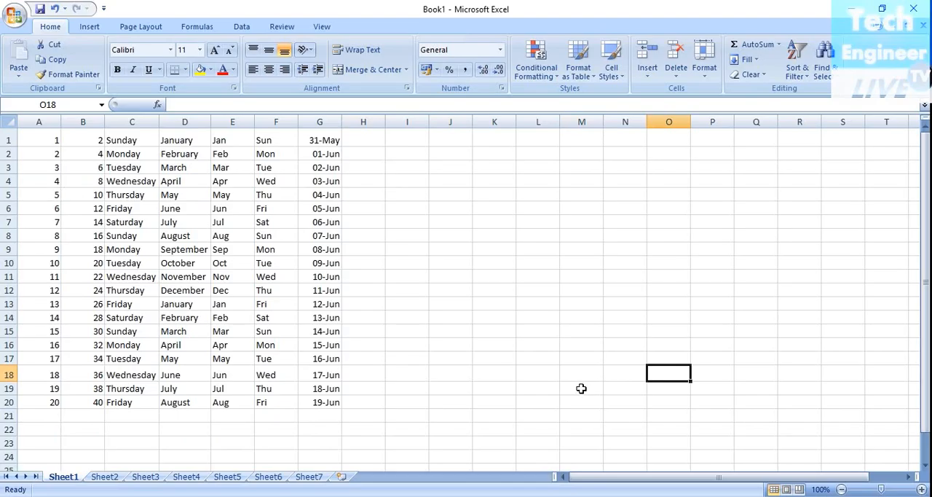
left_click(705, 79)
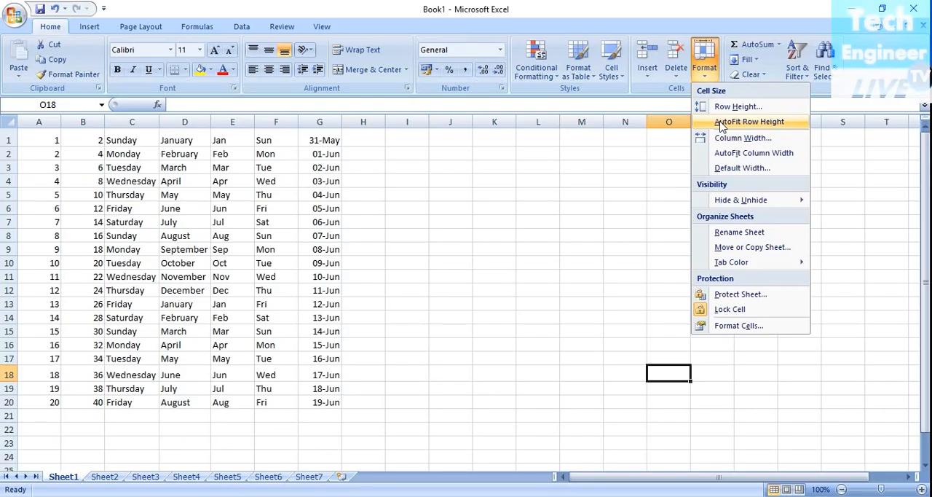
left_click(27, 150)
left_click(26, 149)
left_click_drag(25, 150, 30, 247)
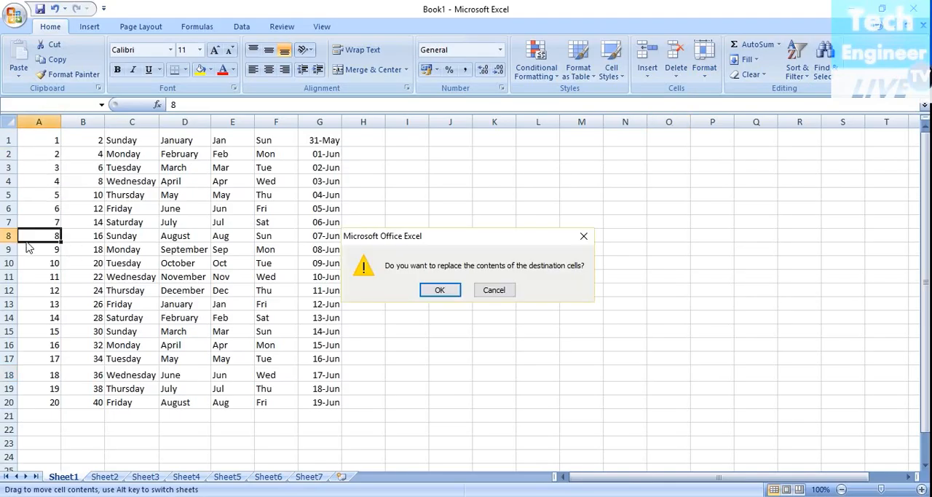
left_click(510, 292)
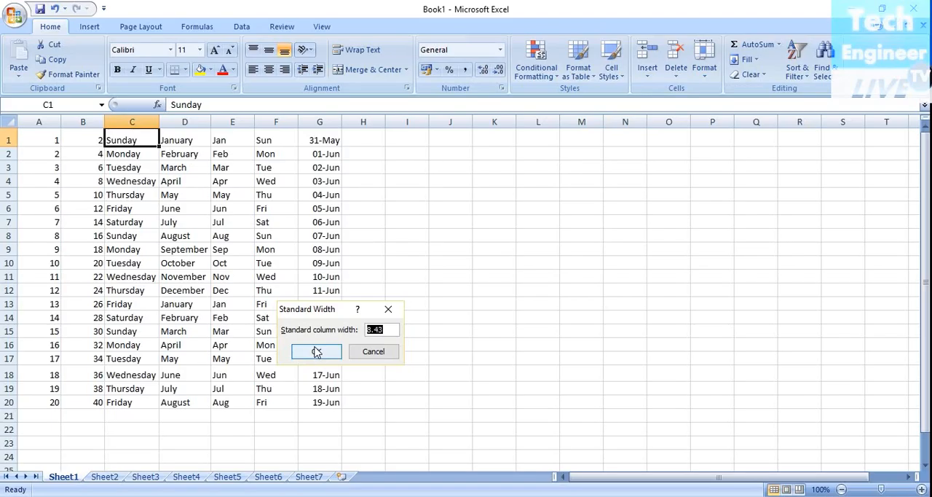
left_click(313, 350)
left_click(149, 253)
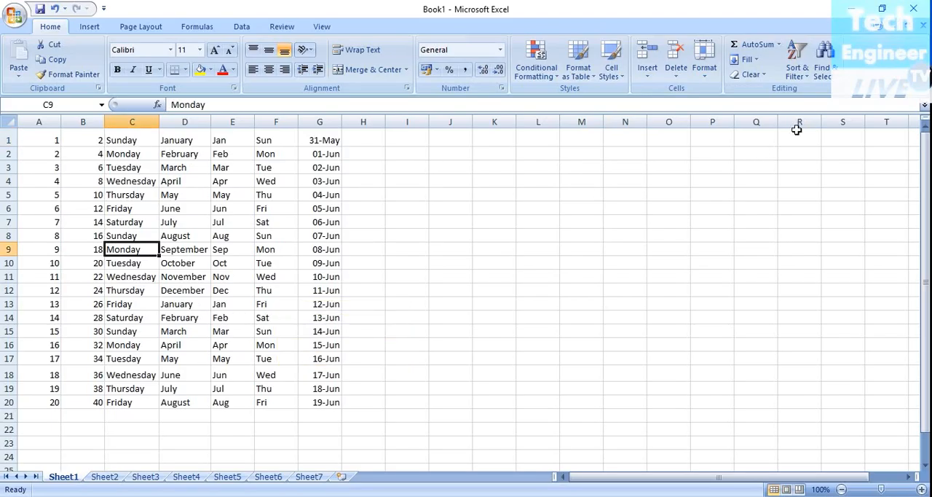
left_click(706, 73)
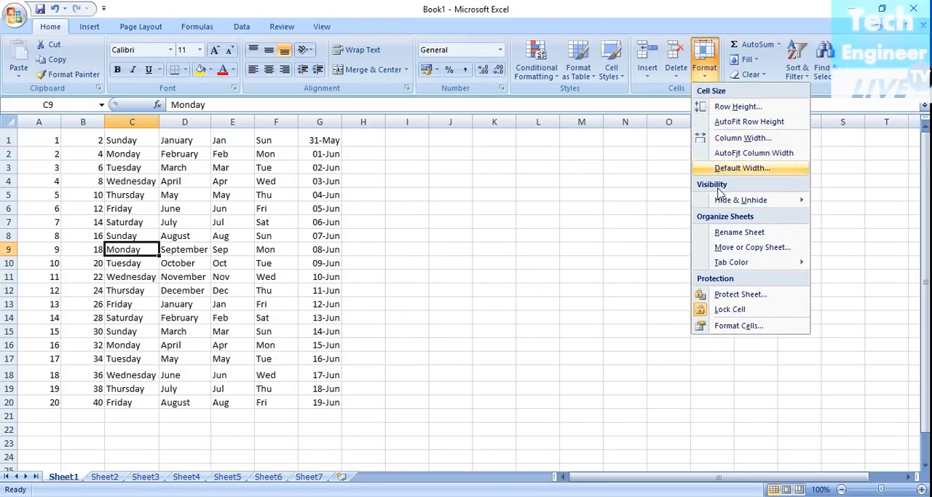
mouse_move(727, 191)
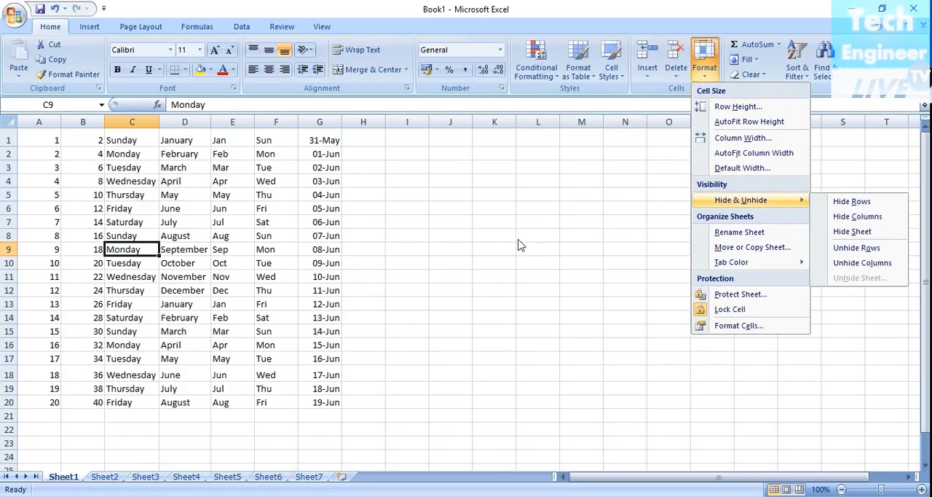
left_click(143, 141)
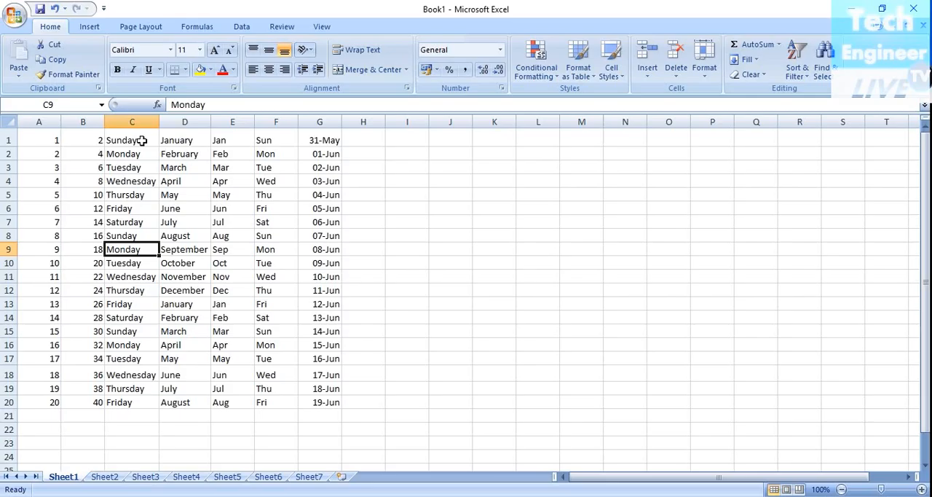
- Hide row 1, using the Sunday cell C1 as the selection
left_click(142, 141)
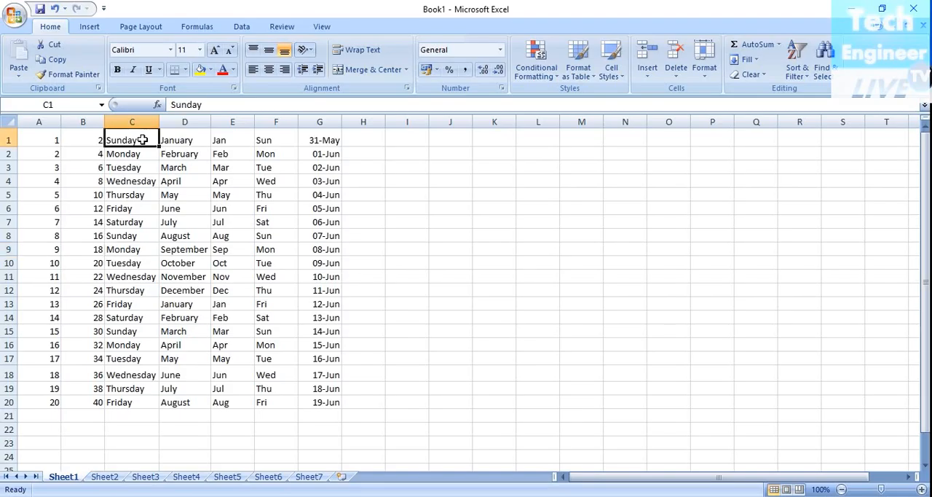
right_click(145, 141)
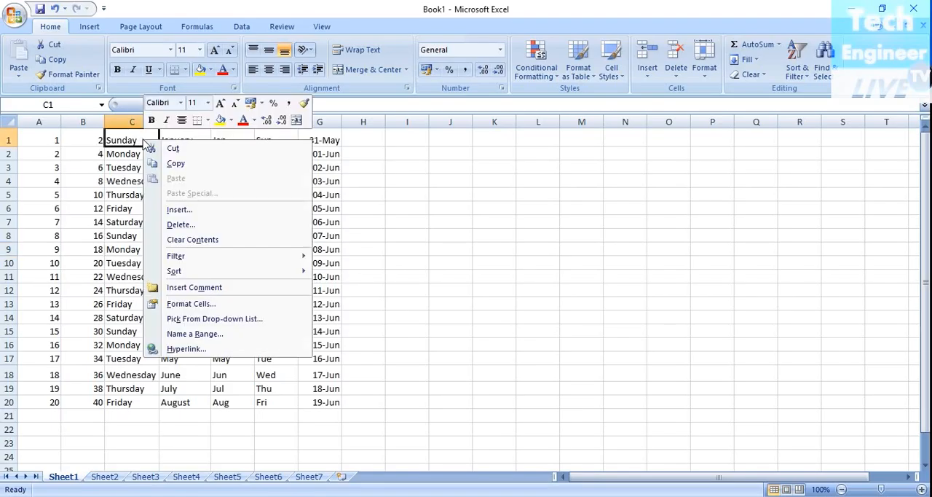
left_click(704, 71)
mouse_move(750, 199)
left_click(847, 201)
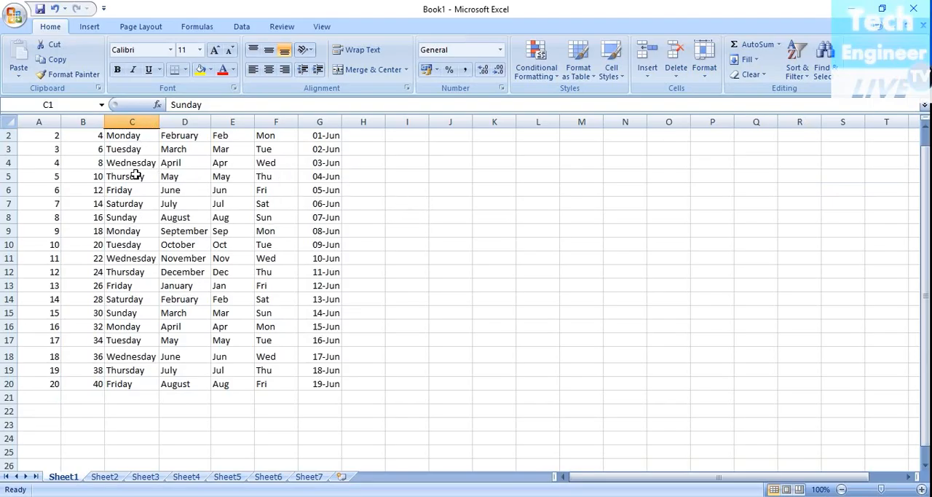
- Hide column C with the weekday names
left_click(713, 81)
mouse_move(750, 208)
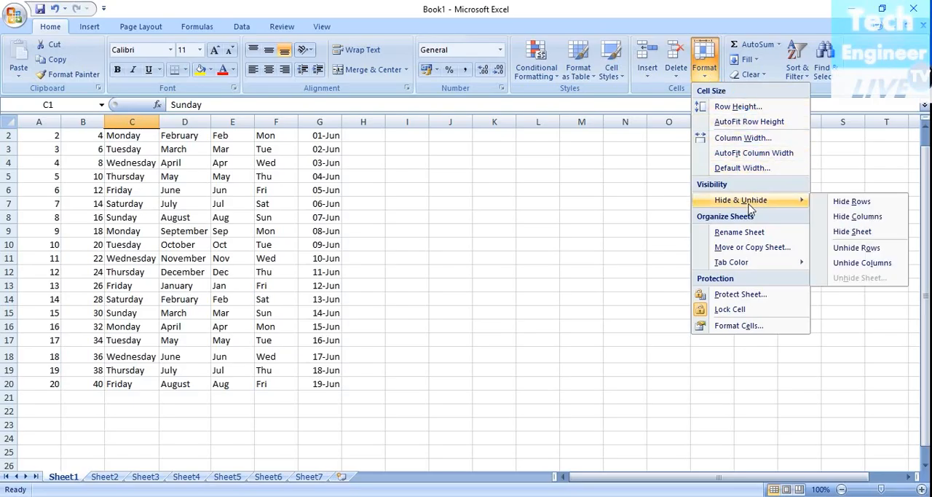
left_click(856, 217)
left_click(466, 273)
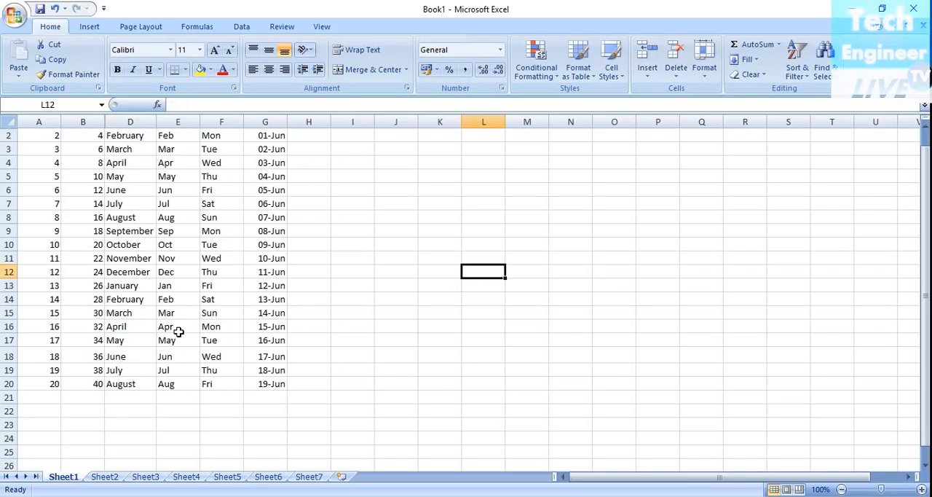
- Unhide column C with the weekday names by selecting the neighbouring columns B and D
left_click(79, 137)
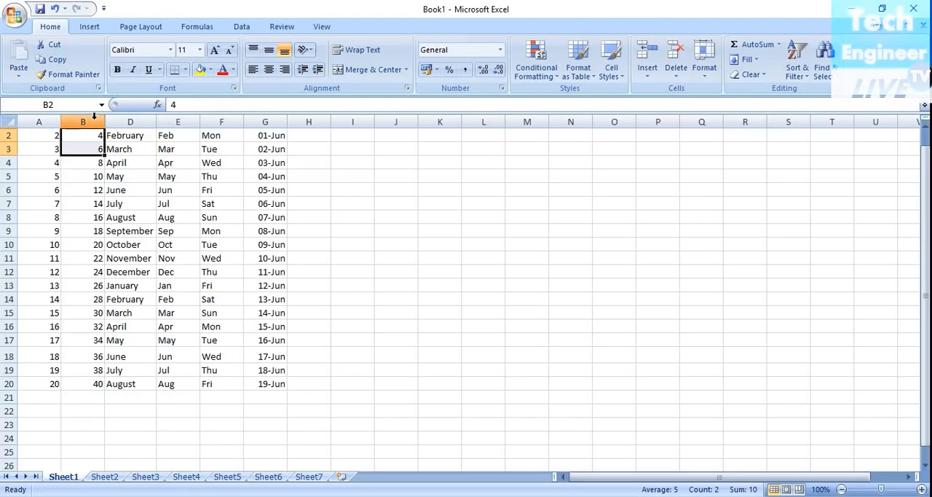
key("ctrl+space")
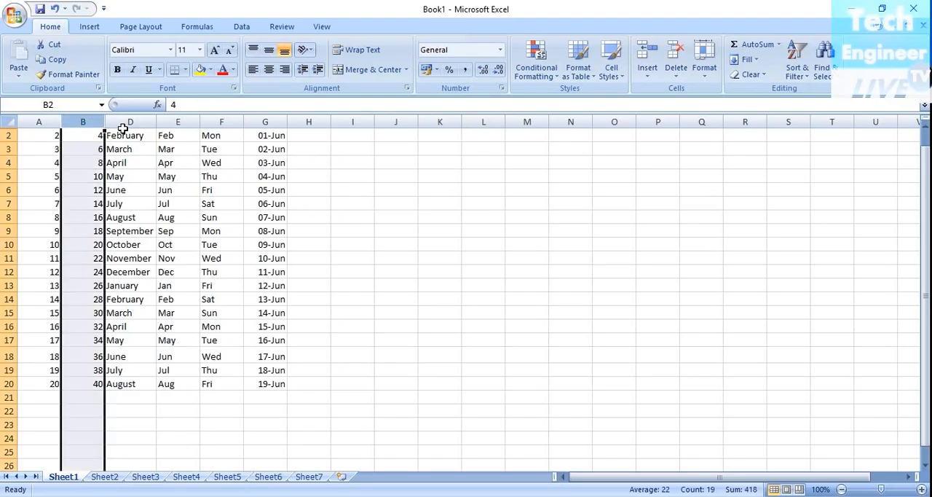
left_click(124, 130, "ctrl")
left_click(97, 132, "ctrl")
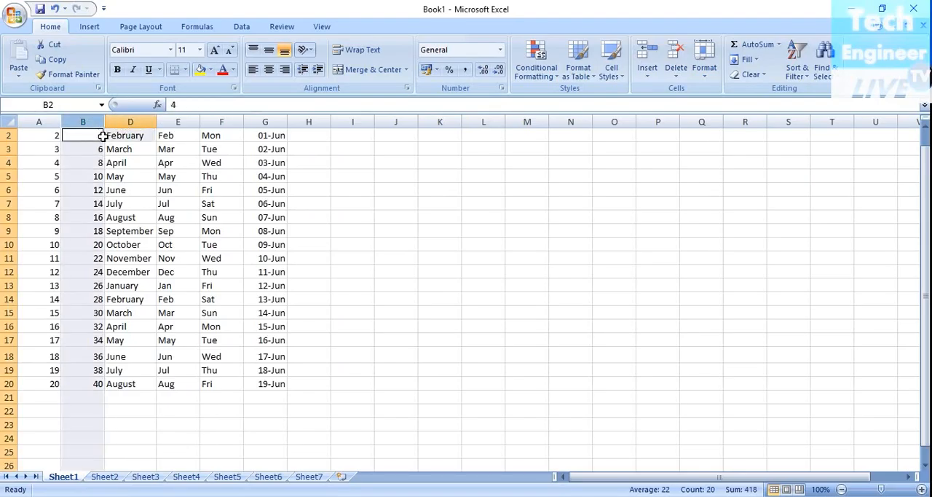
left_click(128, 256)
left_click(85, 121)
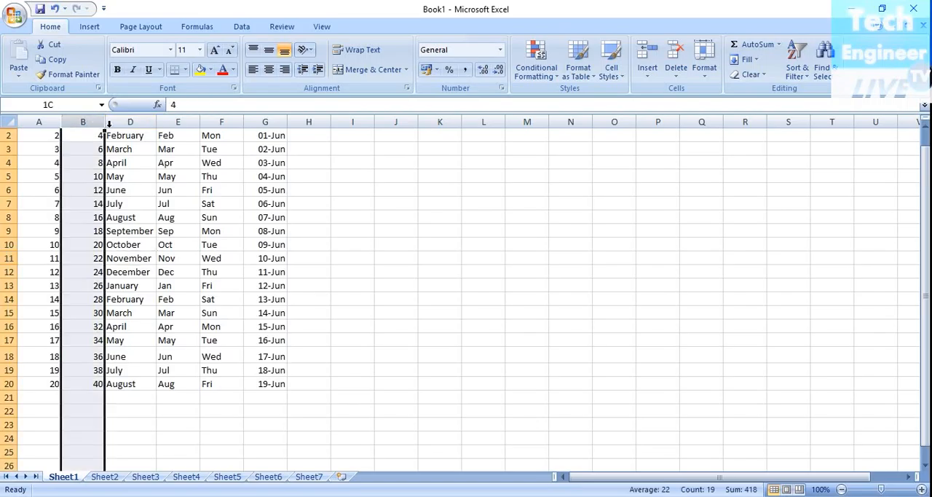
left_click_drag(110, 124, 128, 123)
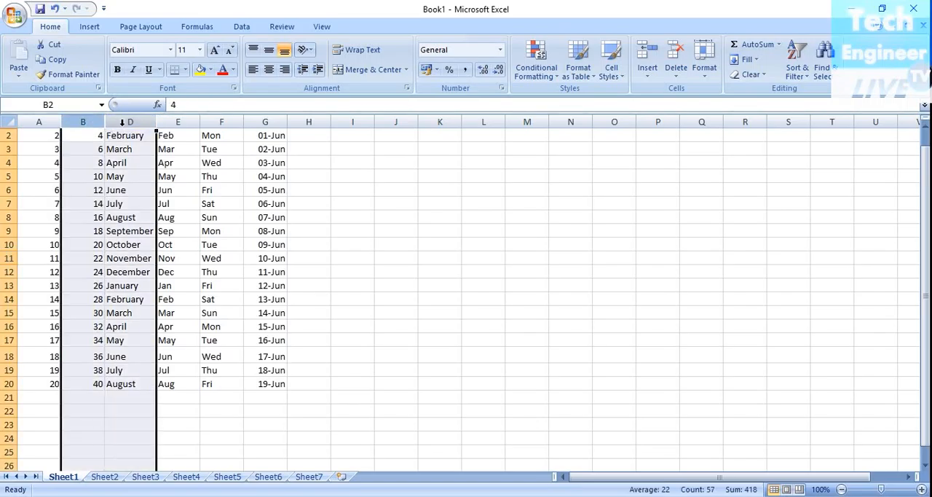
right_click(122, 122)
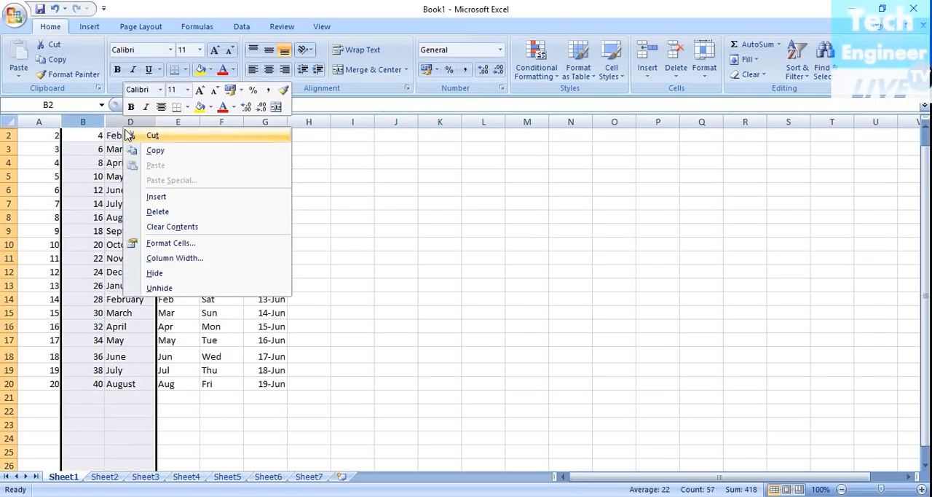
left_click(164, 289)
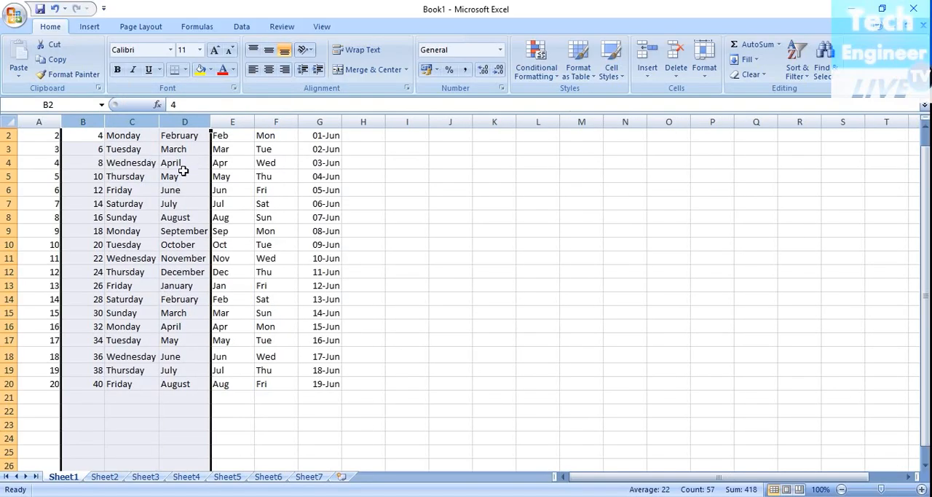
left_click(110, 149)
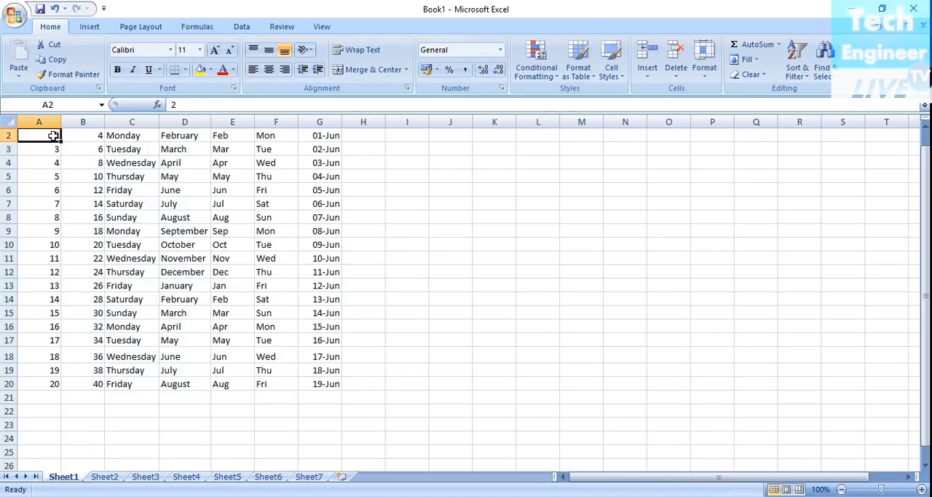
left_click_drag(38, 142, 51, 150)
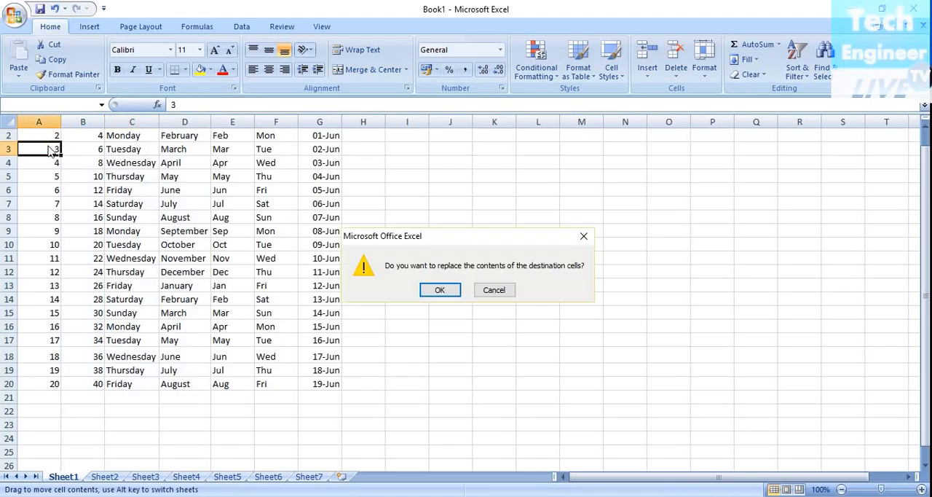
left_click(507, 290)
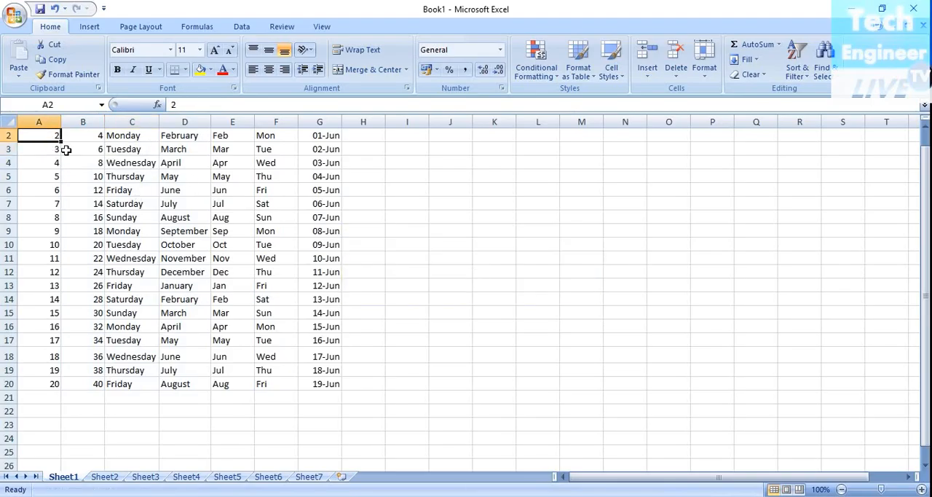
left_click(35, 122)
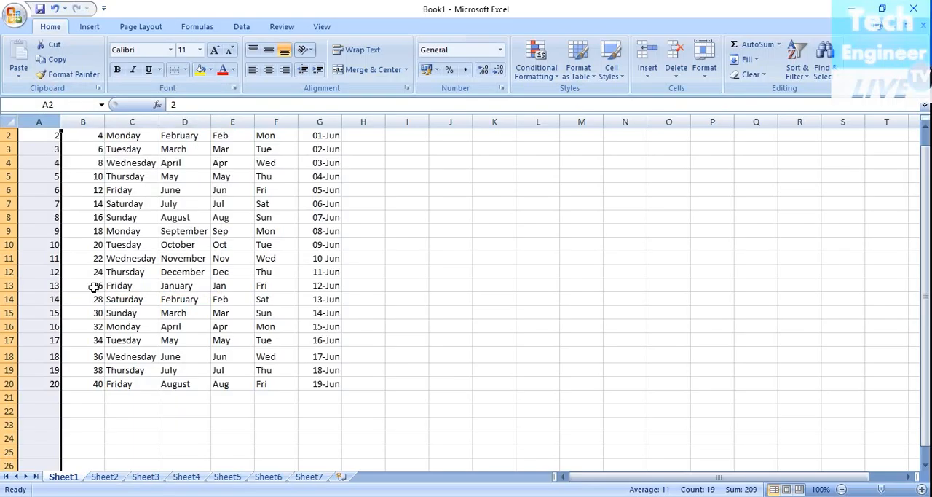
left_click(130, 188)
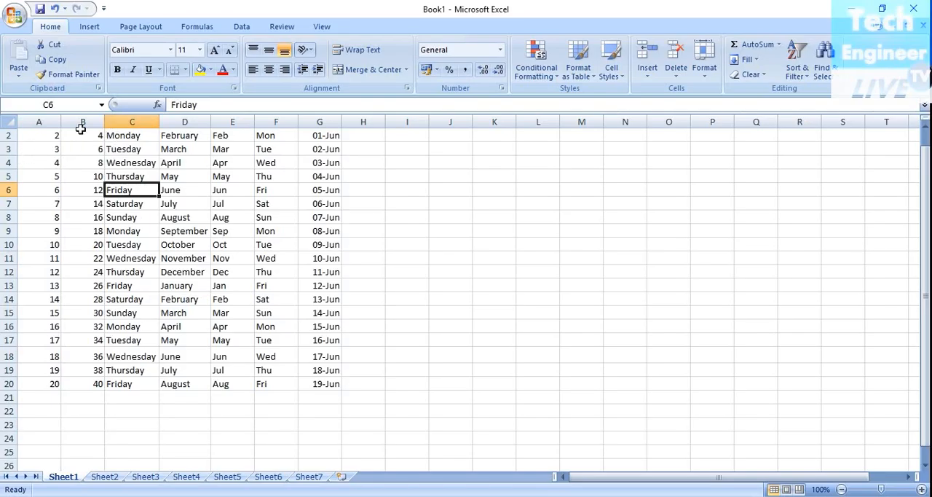
- Hide row 2, using the cells A2 to G2 as the selection
left_click(24, 135)
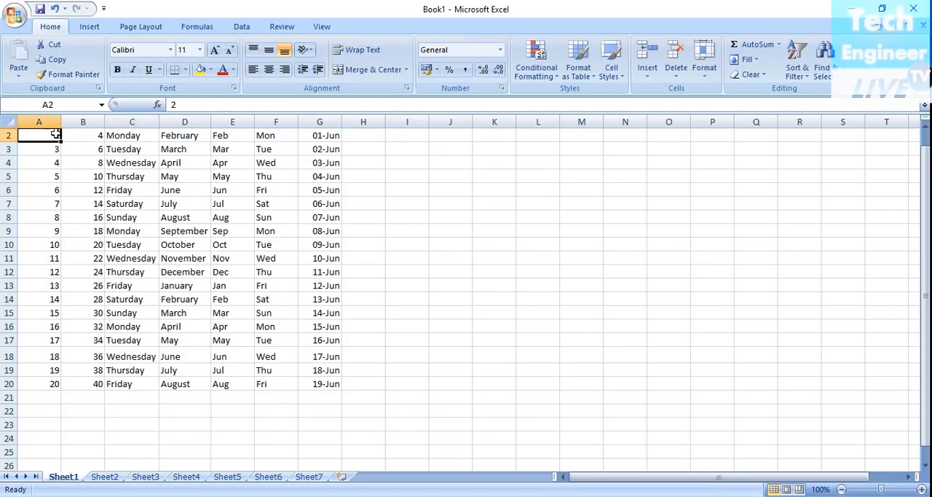
left_click_drag(40, 135, 322, 136)
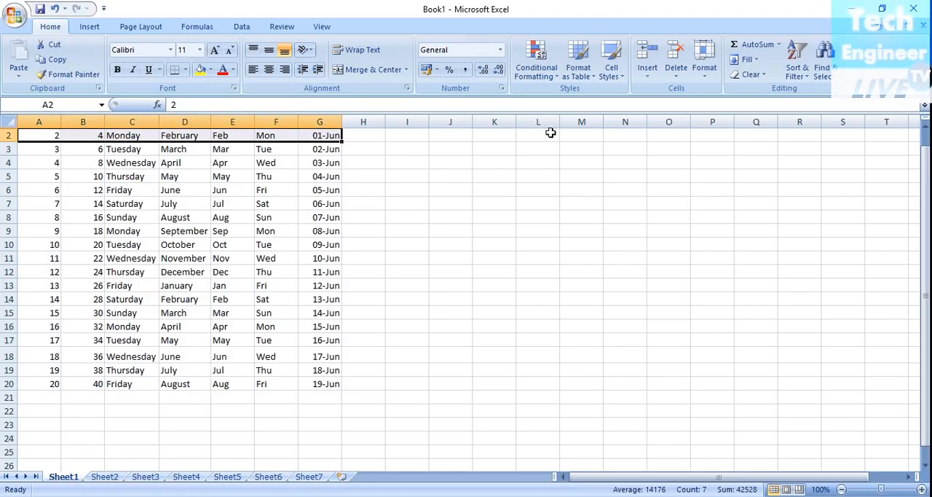
left_click(699, 76)
mouse_move(725, 202)
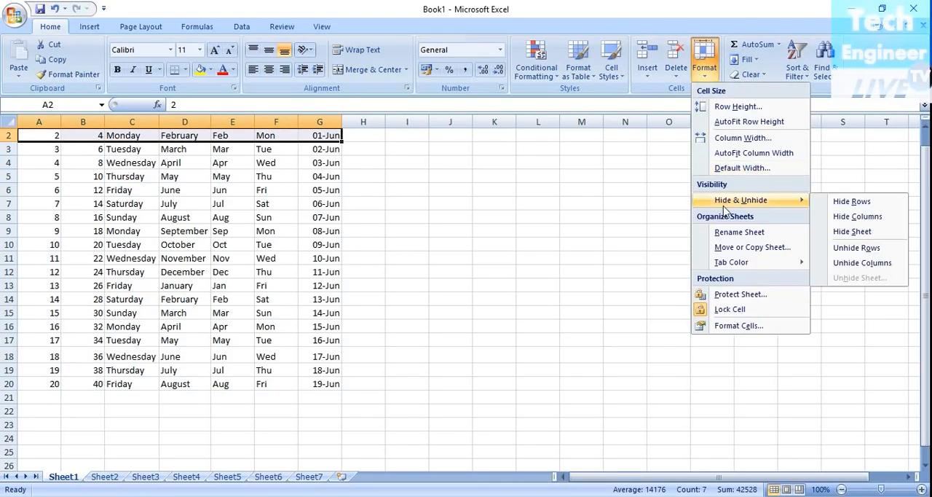
left_click(850, 202)
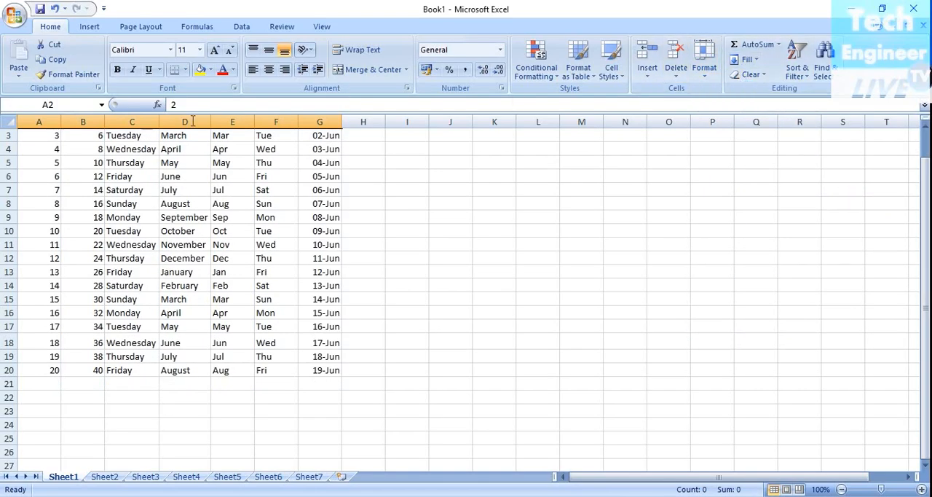
- Hide all rows of the worksheet, with the entire columns A to G selected
left_click_drag(32, 137, 327, 136)
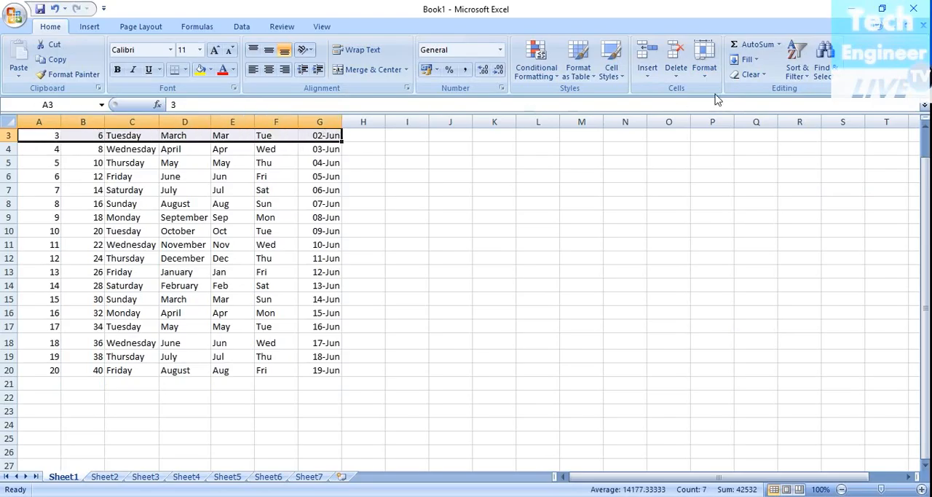
left_click(704, 64)
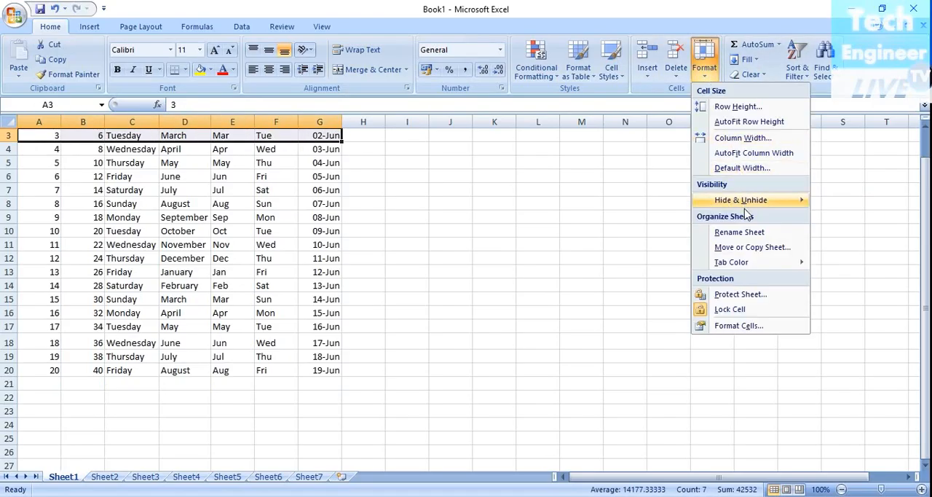
mouse_move(743, 199)
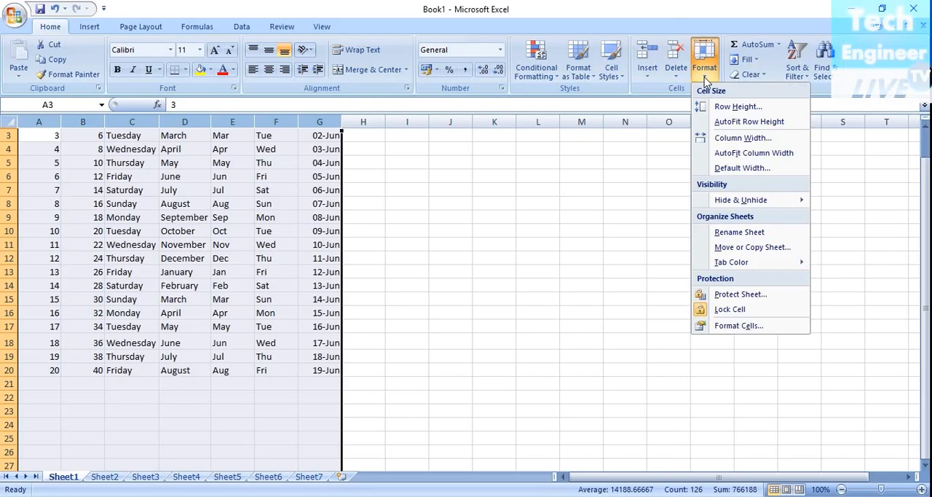
mouse_move(799, 201)
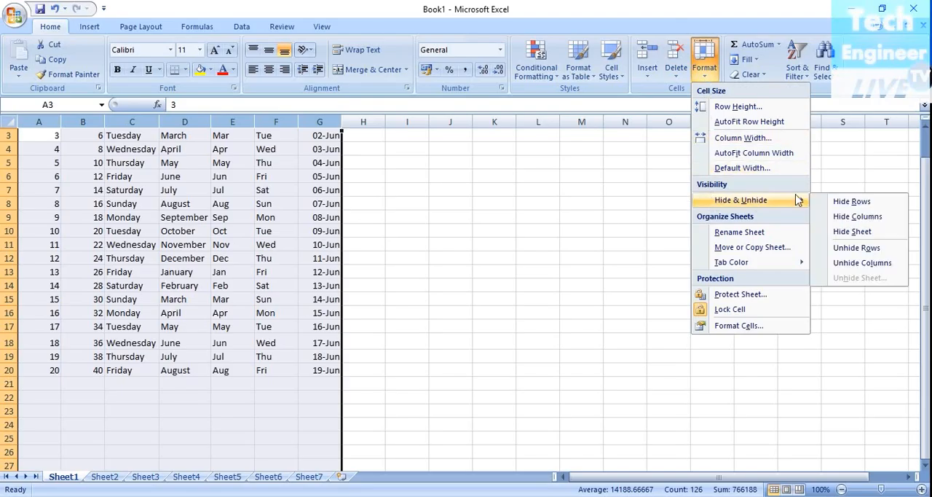
left_click(842, 202)
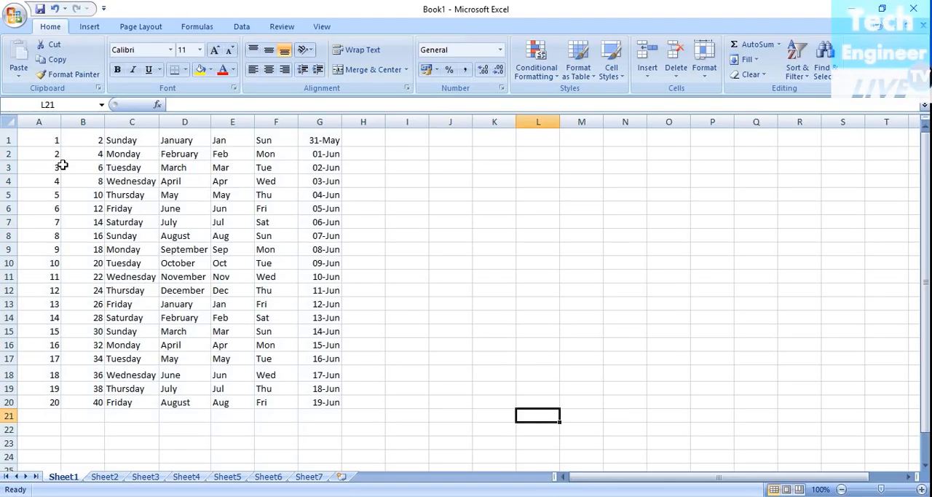
- Select the data range A1:G20 and the whole worksheet, and clear the selection at cell J10
left_click_drag(34, 133, 342, 393)
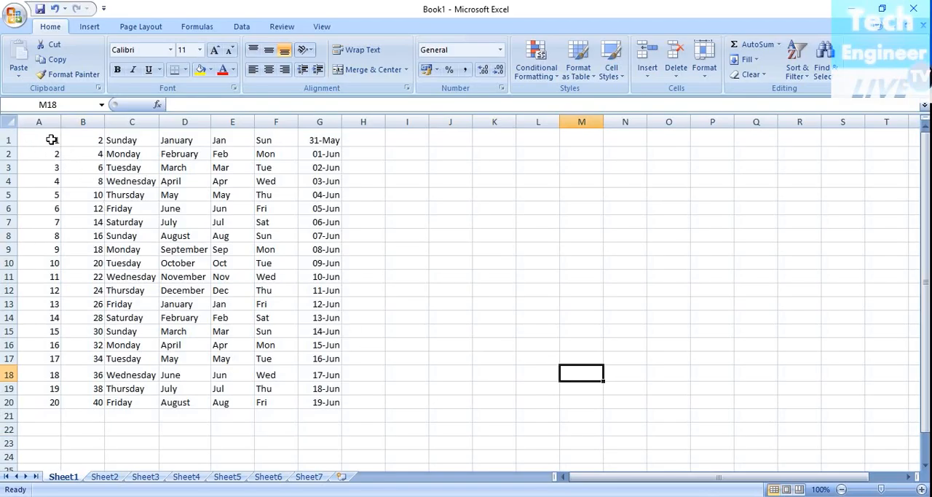
left_click_drag(52, 139, 327, 401)
left_click(8, 121)
left_click(459, 263)
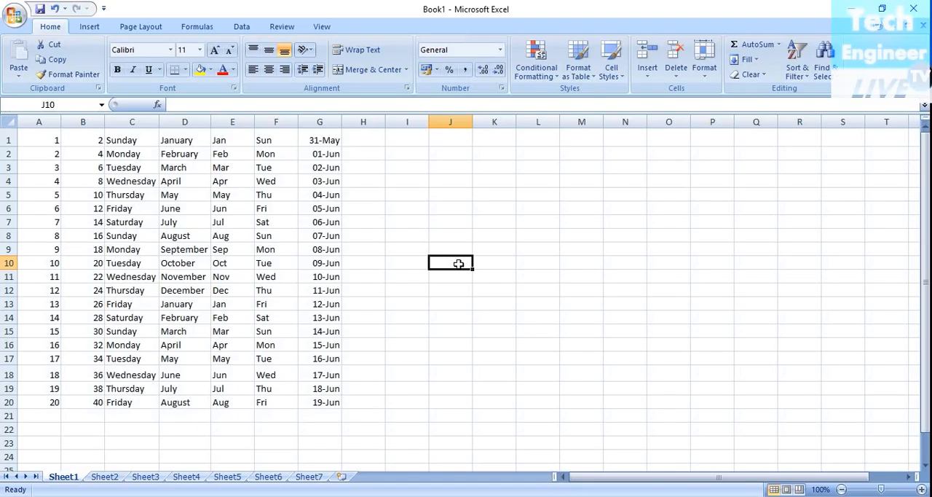
- Switch to the empty Sheet7 and hide that sheet
left_click(705, 76)
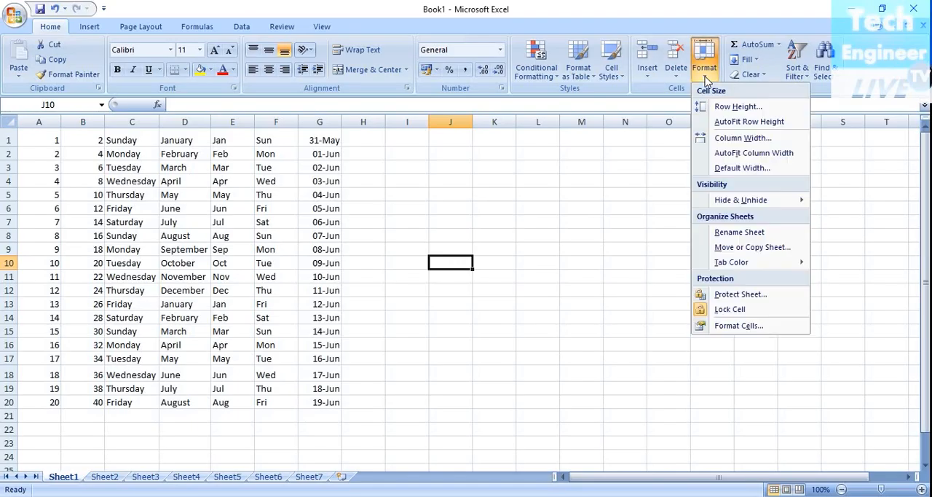
mouse_move(735, 199)
left_click(313, 484)
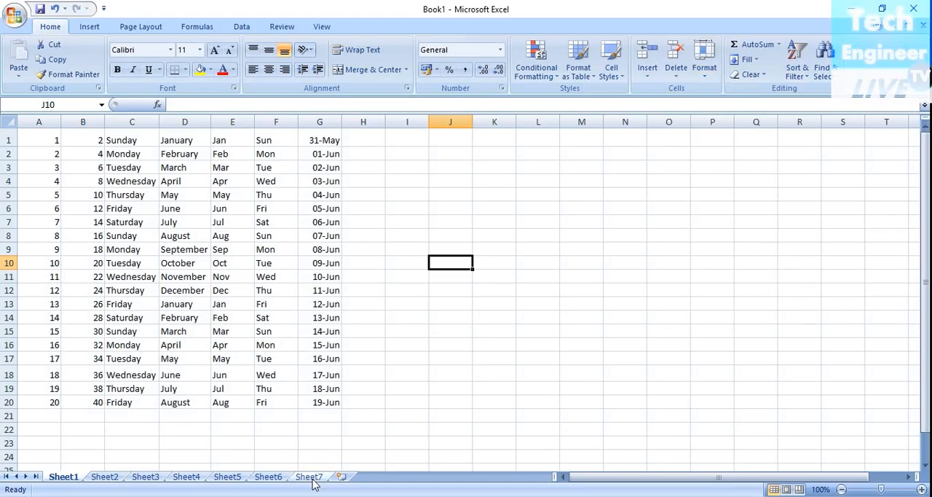
left_click(309, 477)
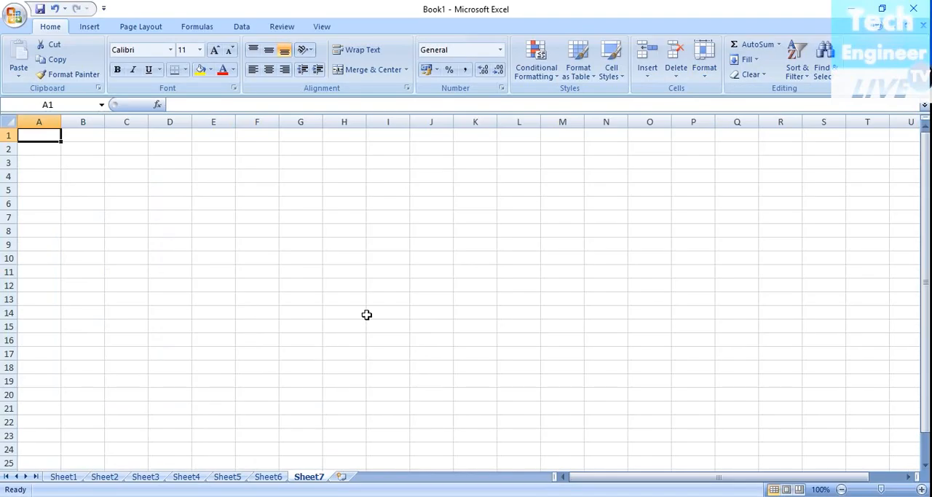
left_click(710, 80)
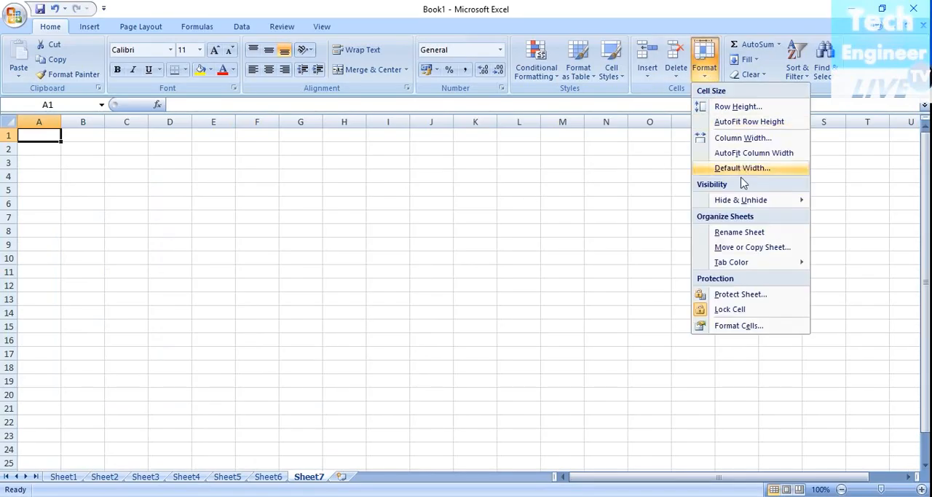
mouse_move(743, 201)
left_click(852, 230)
- Unhide Sheet7 and delete it from the workbook
right_click(275, 482)
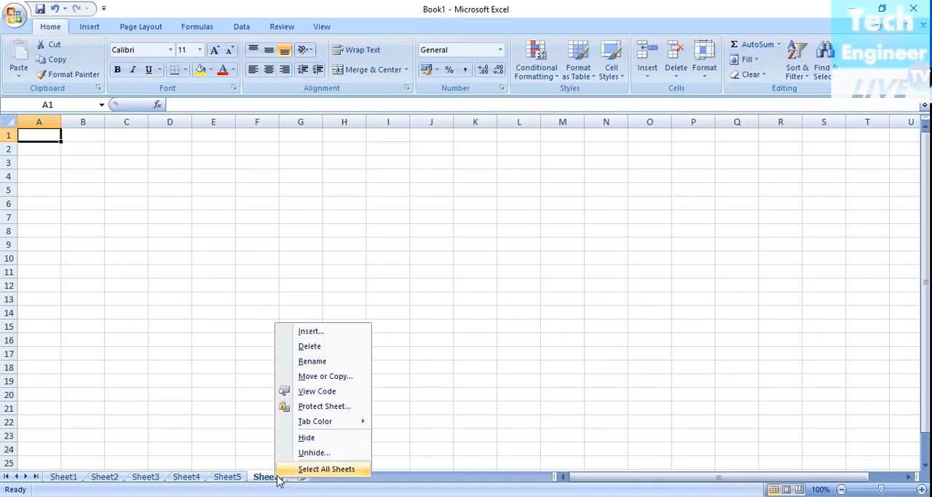
left_click(295, 457)
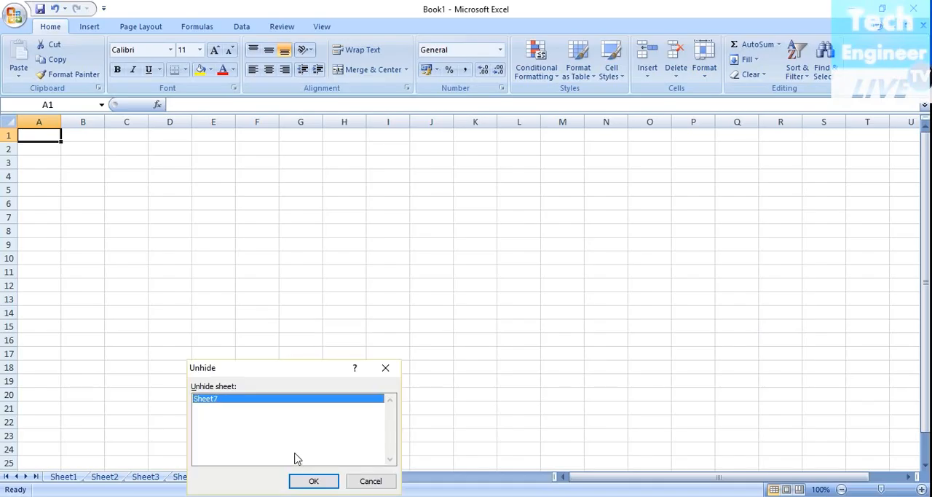
left_click(312, 481)
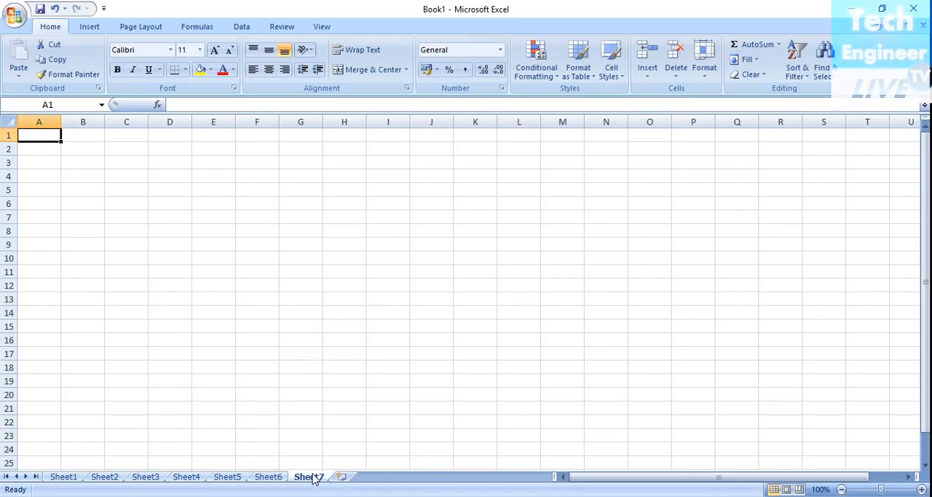
right_click(315, 477)
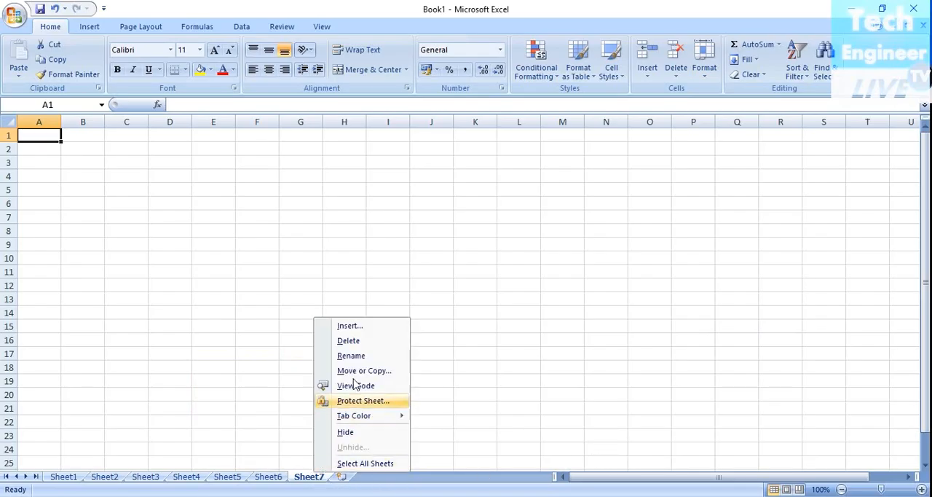
left_click(356, 341)
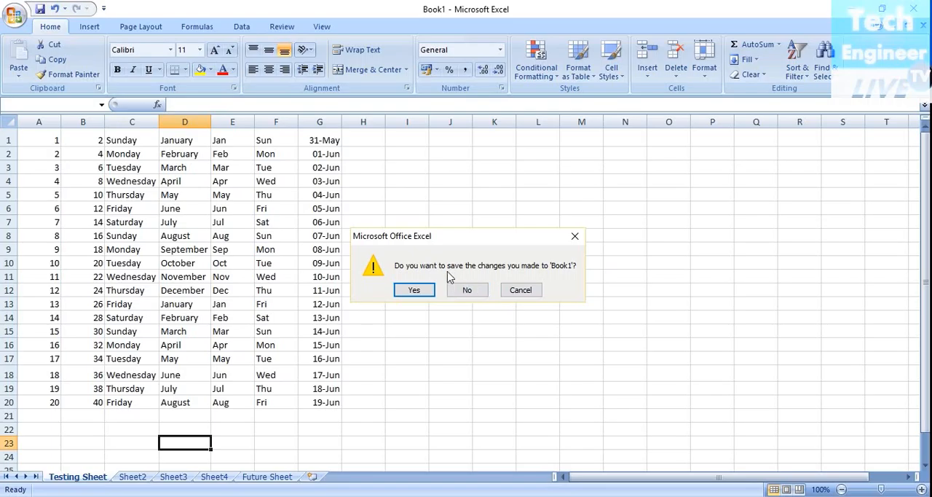